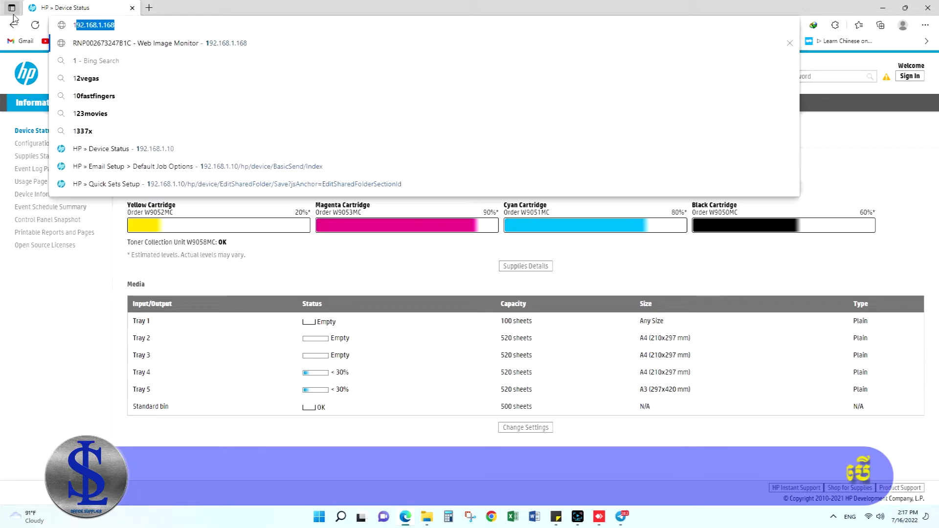
Open the printer's web configuration page at 192.168.1.10.
left_click(130, 27)
key("BackSpace")
key("BackSpace")
type("0")
key("Return")
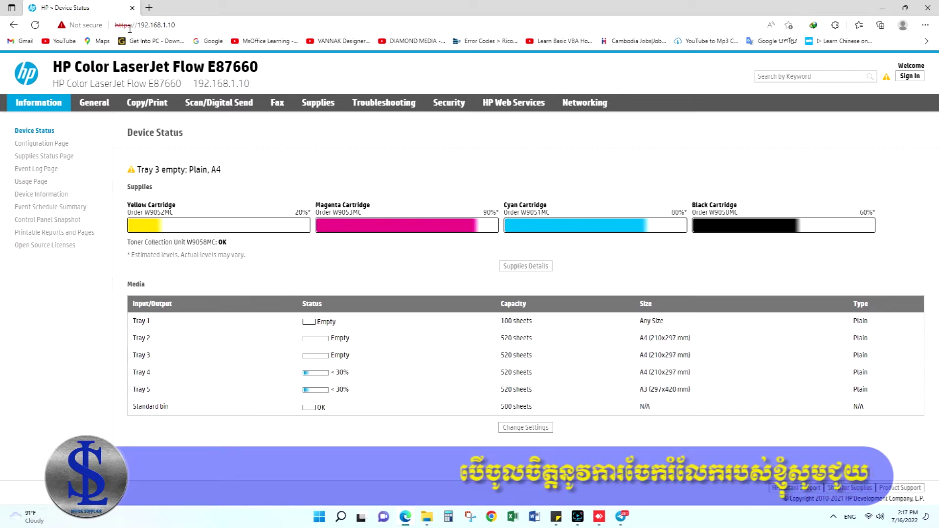
Create a Scan to Network Folder Quick Set named Testing and start adding a shared-folder destination.
left_click(211, 103)
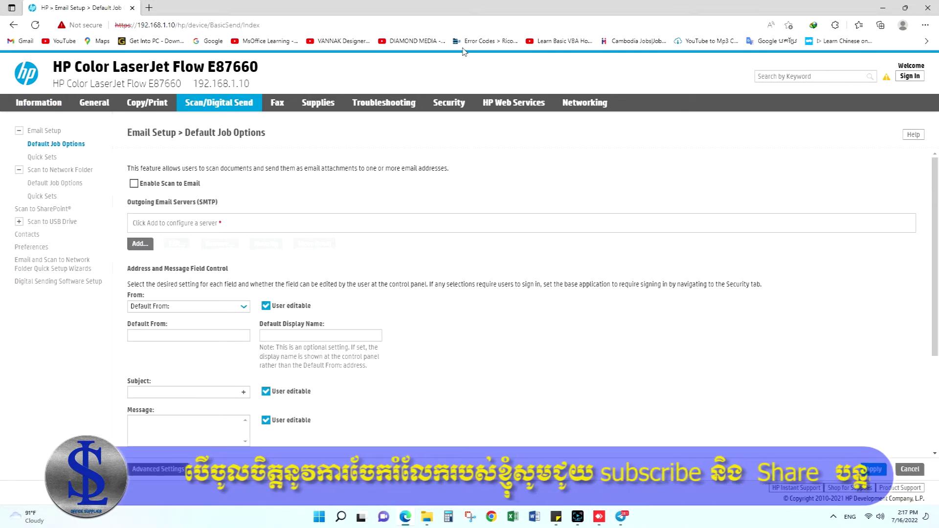
left_click(42, 197)
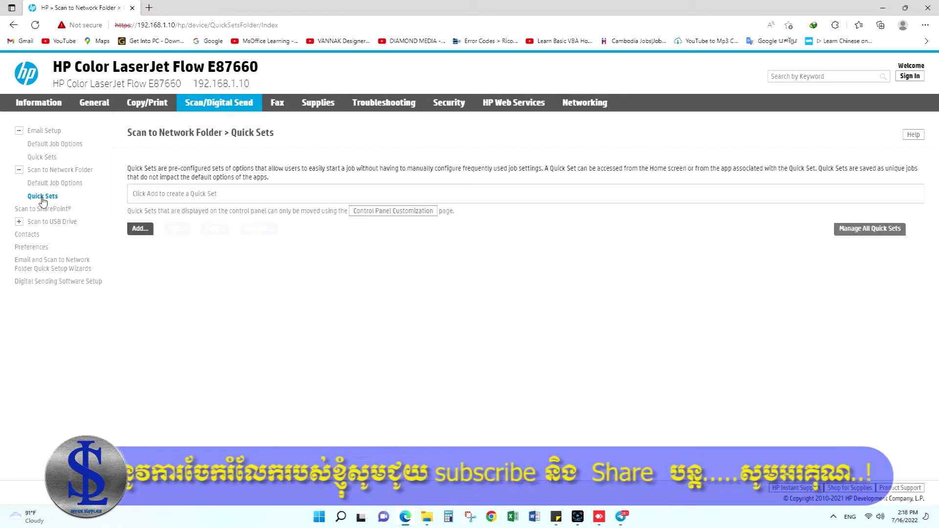
left_click(140, 229)
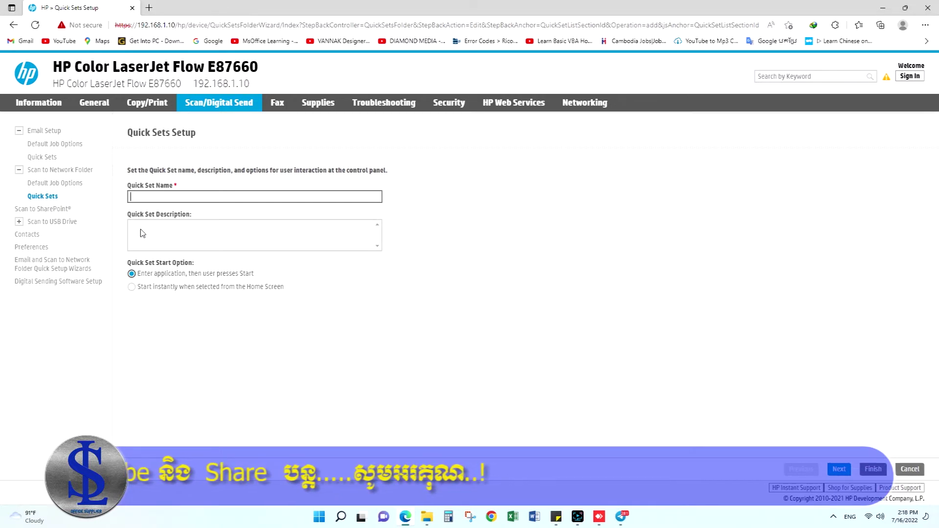
left_click(166, 199)
left_click(152, 246)
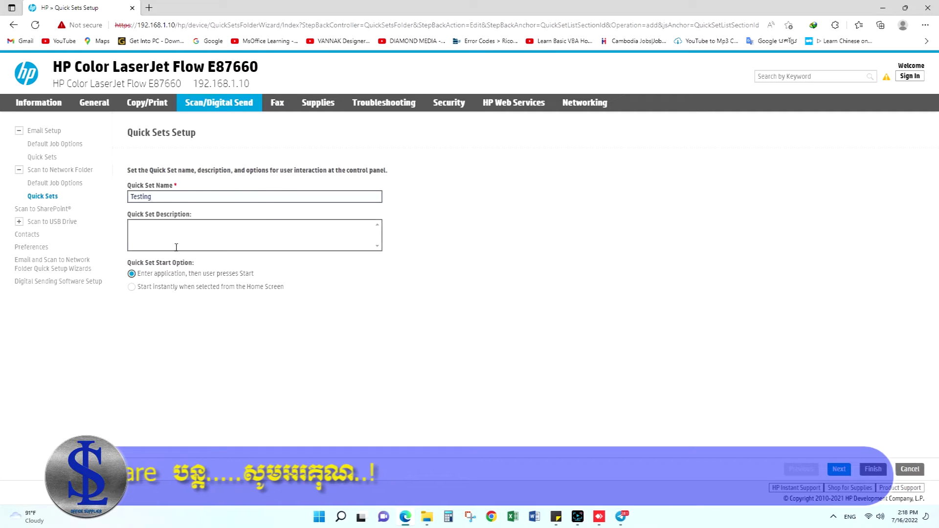
left_click(840, 470)
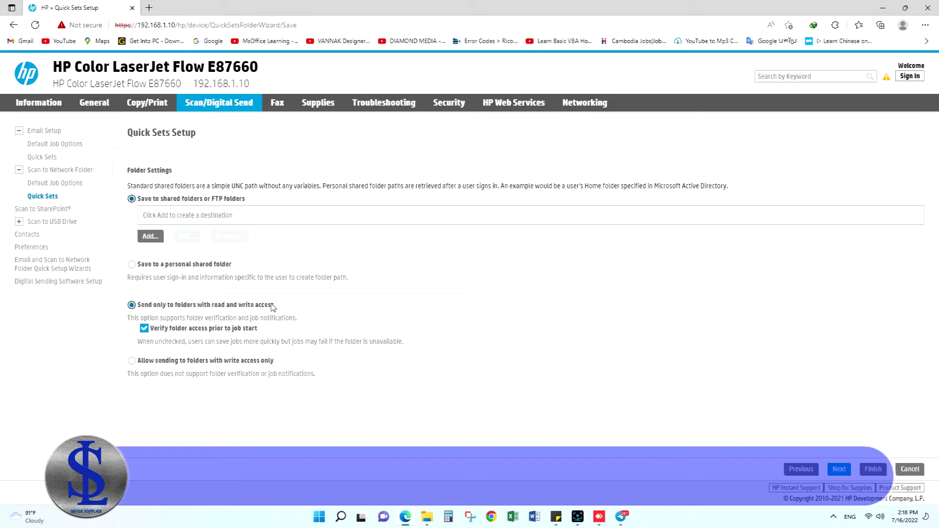
left_click(153, 238)
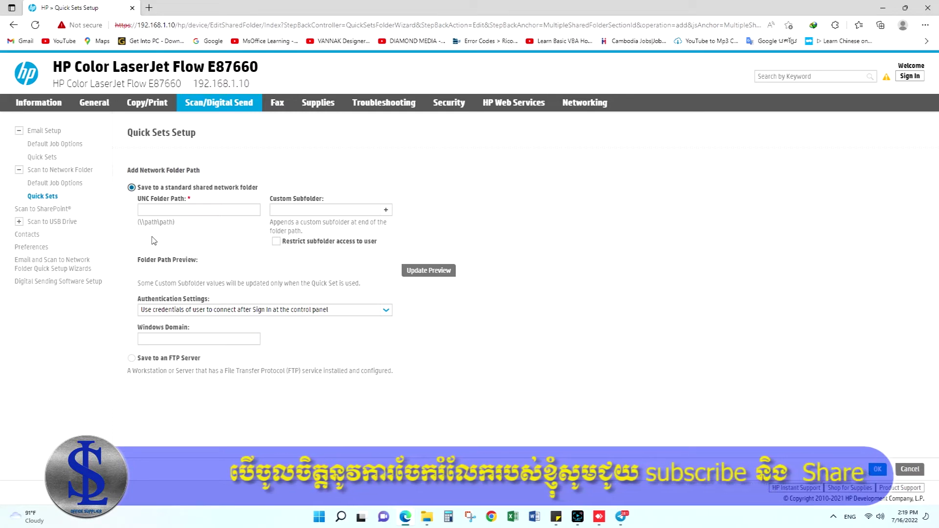
left_click(169, 210)
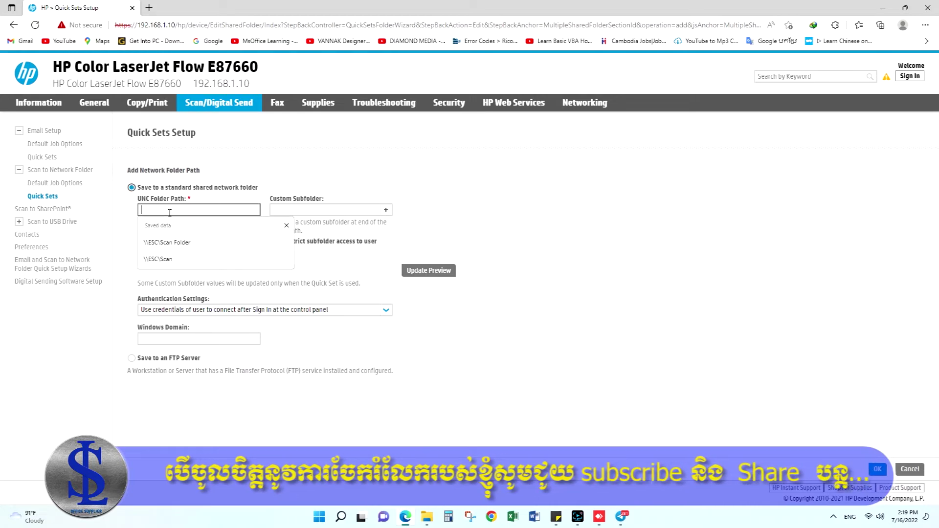
Switch to the desktop and open the sharing properties of Scan Folder.
left_click(883, 7)
double_click(55, 361)
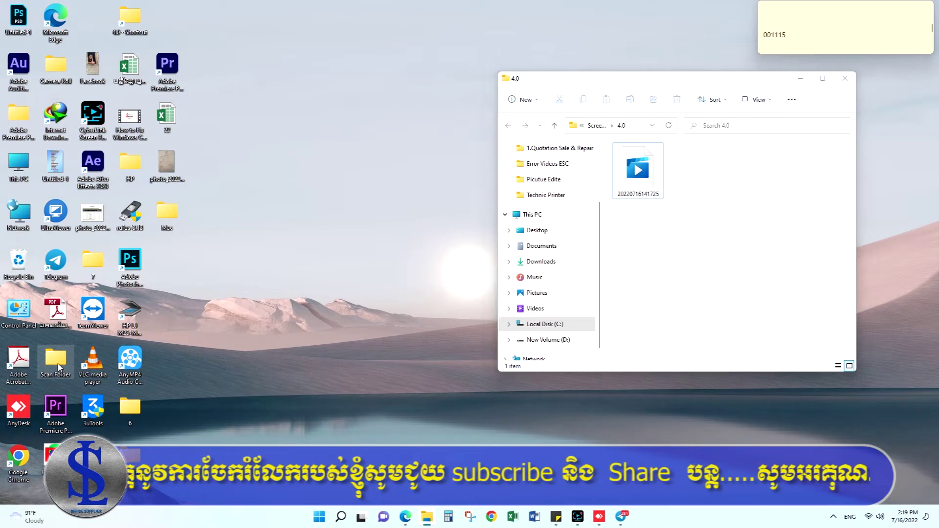
right_click(57, 363)
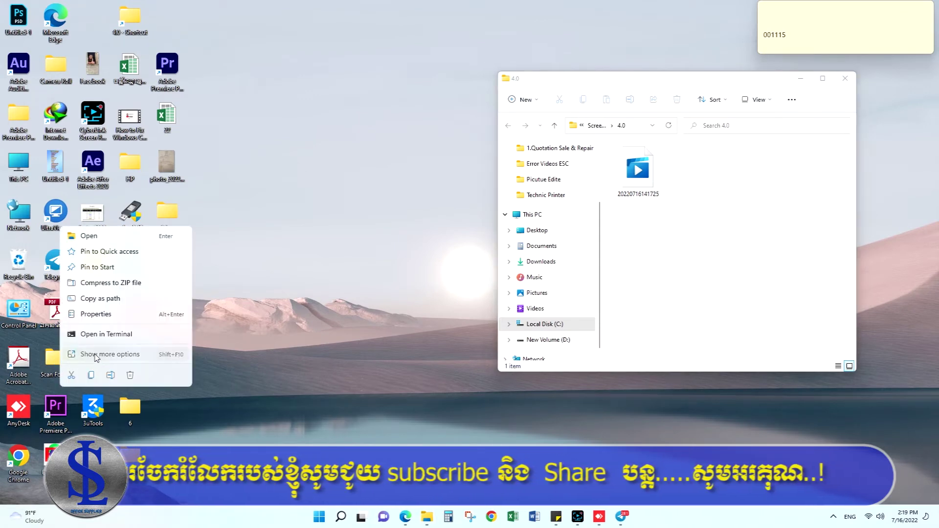
left_click(93, 356)
left_click(128, 349)
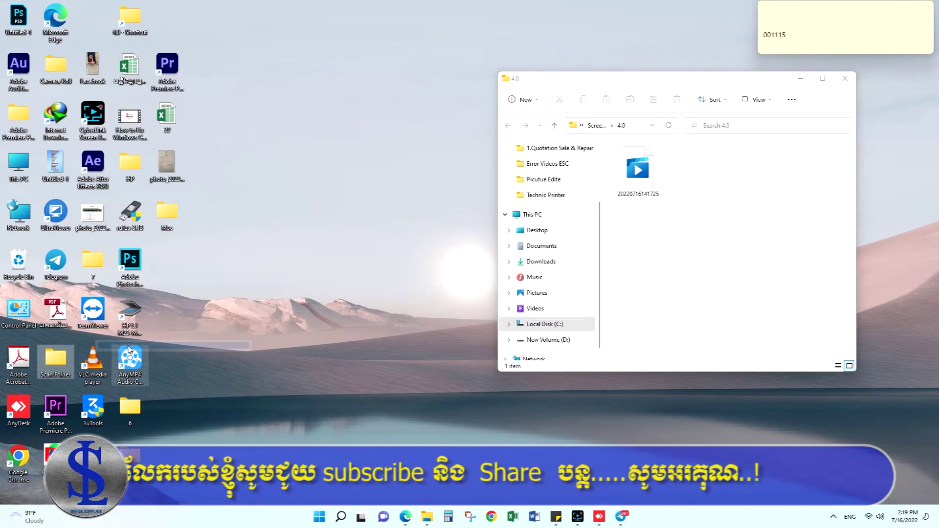
left_click(101, 289)
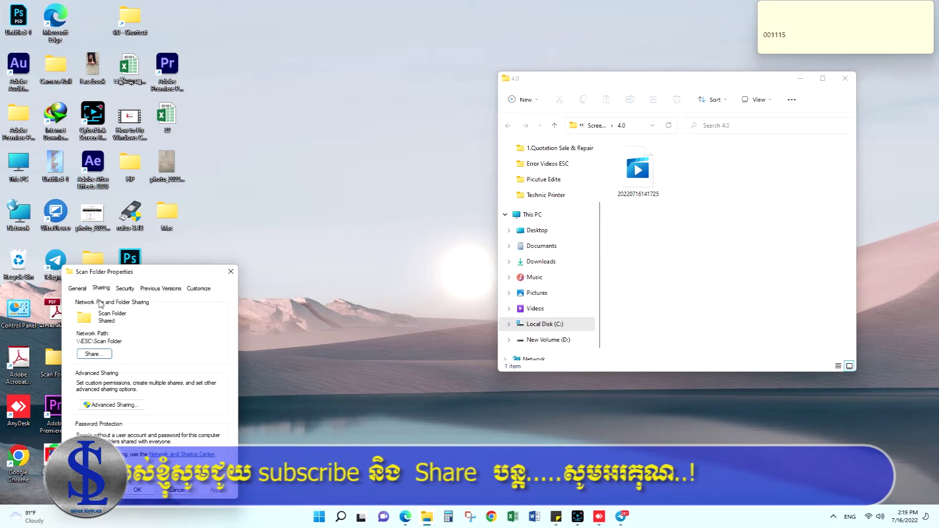
Try to share Scan Folder with Everyone at the Read/Write permission level.
left_click(99, 356)
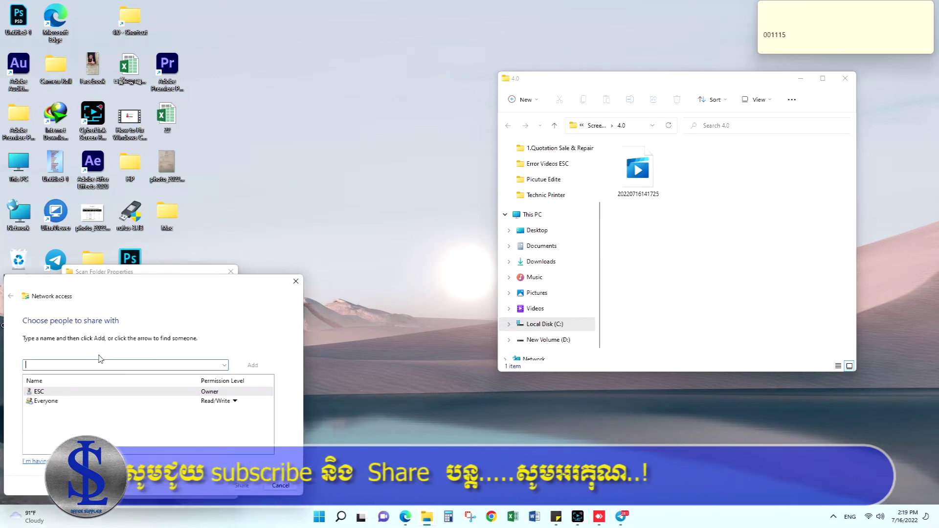
left_click(224, 365)
left_click(45, 390)
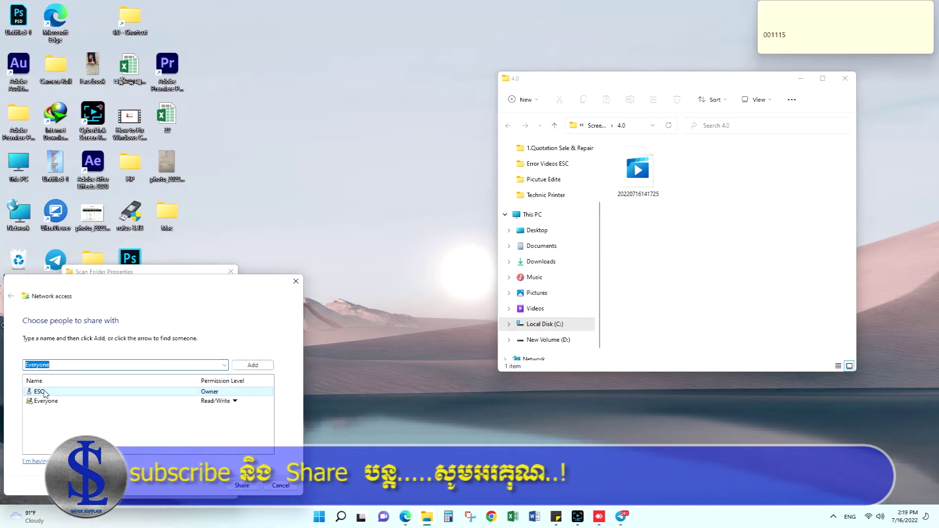
left_click(253, 366)
left_click(237, 401)
left_click(272, 414)
left_click(251, 487)
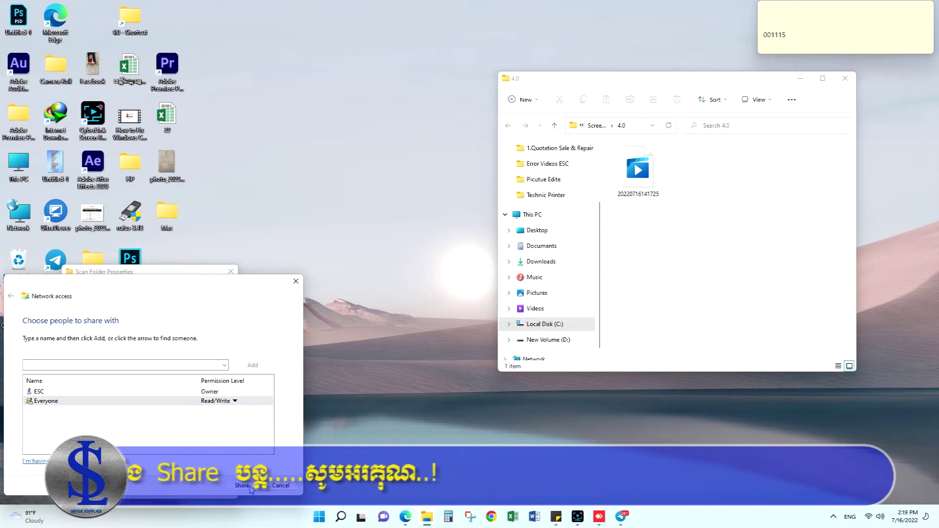
left_click(282, 486)
Check Scan Folder's advanced sharing settings and the share permissions granted to Everyone.
left_click(129, 406)
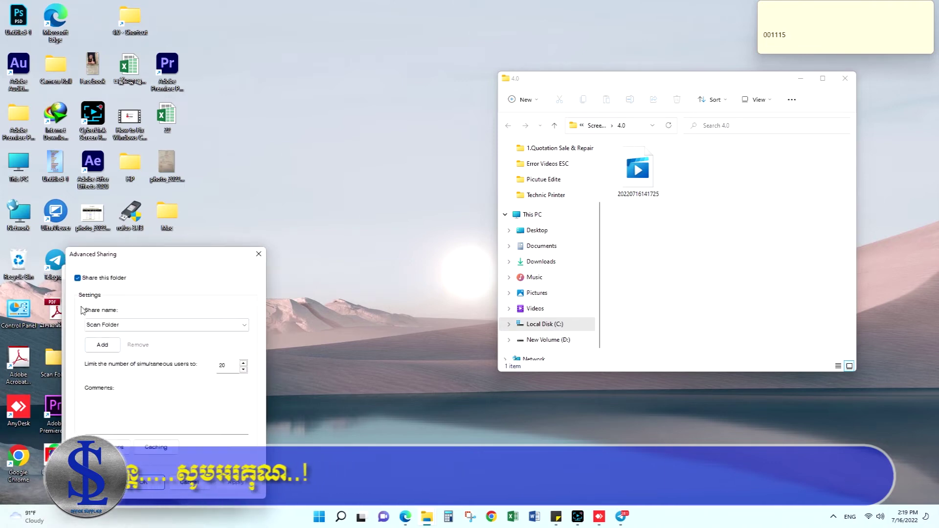
left_click(96, 461)
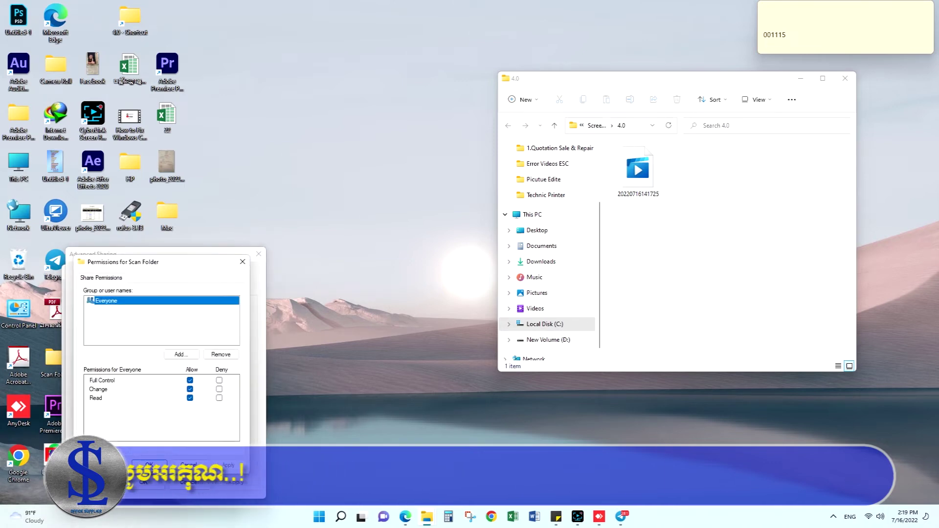
left_click(149, 463)
left_click(142, 482)
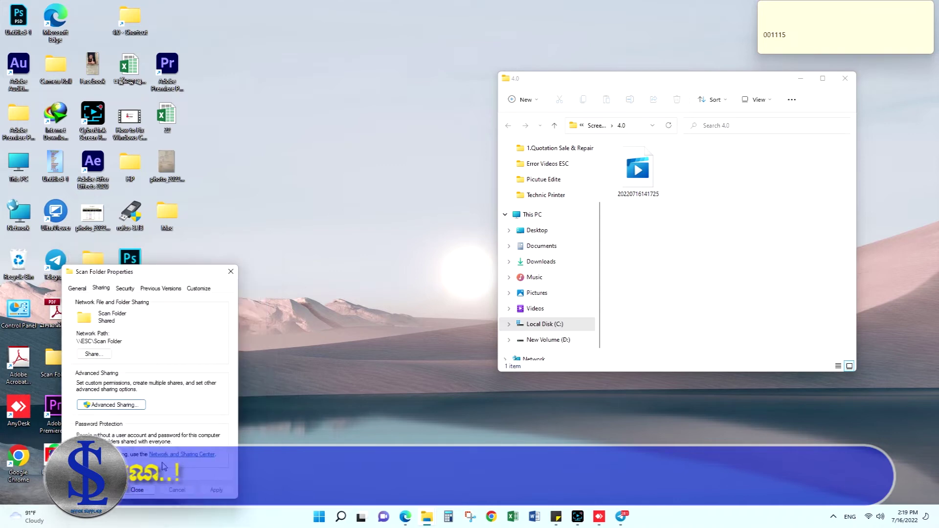
Examine the password protected sharing option for all networks in the advanced sharing settings.
left_click(171, 455)
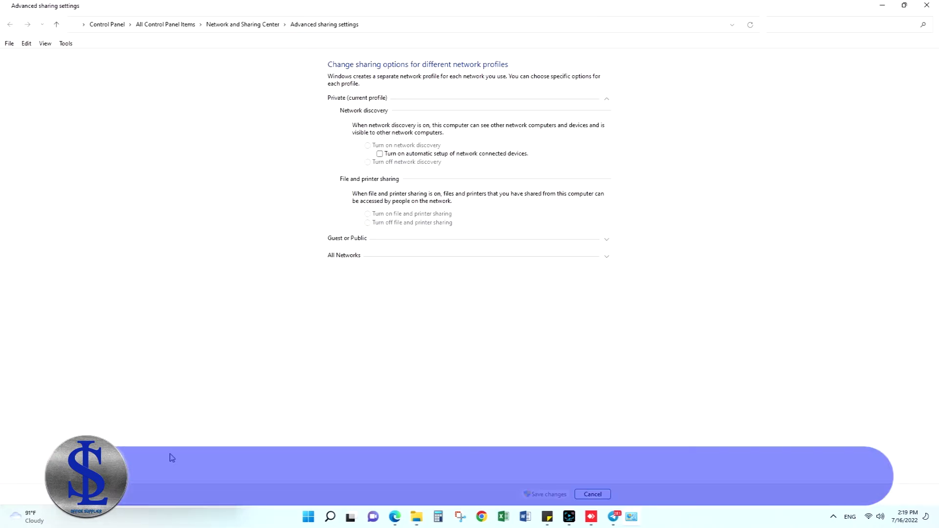
left_click(607, 258)
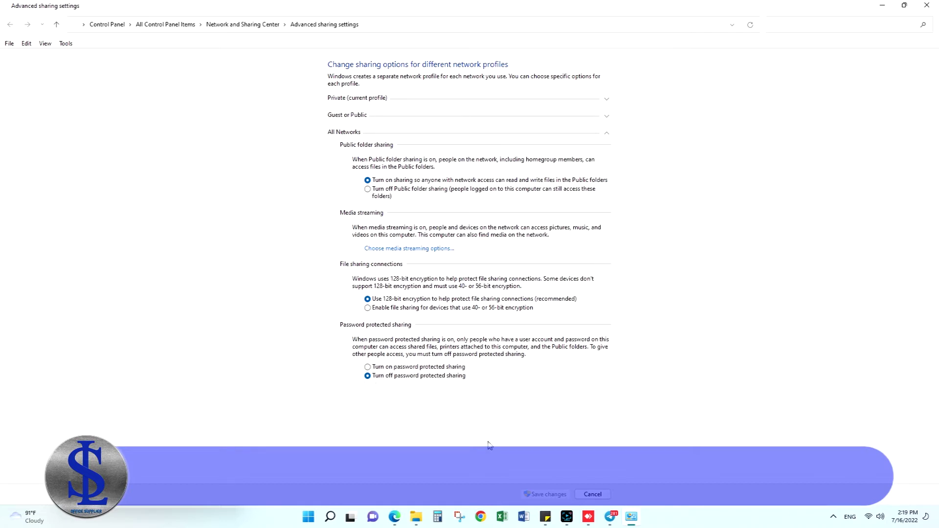
left_click(592, 495)
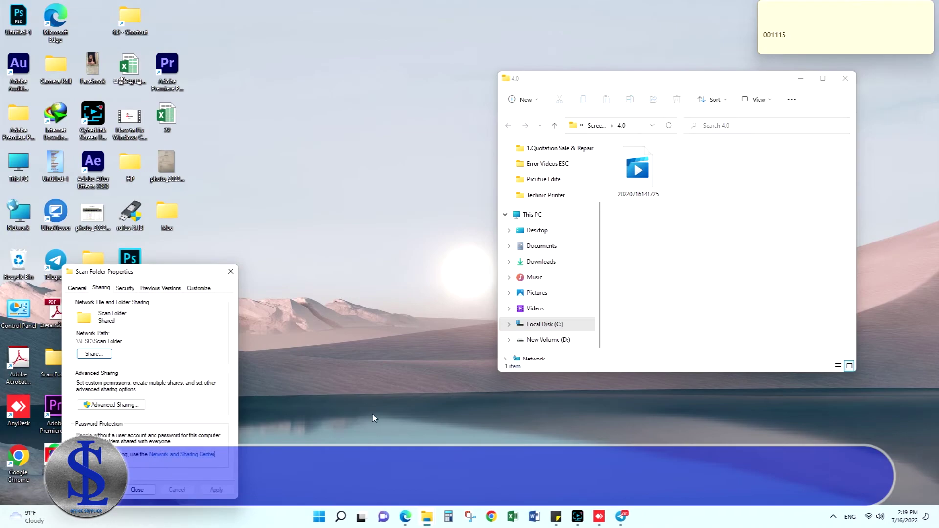
Copy the network path \\ESC\Scan Folder from the folder properties into the Quick Set's UNC folder path in Edge.
left_click_drag(126, 341, 70, 341)
key("ctrl+c")
left_click(406, 516)
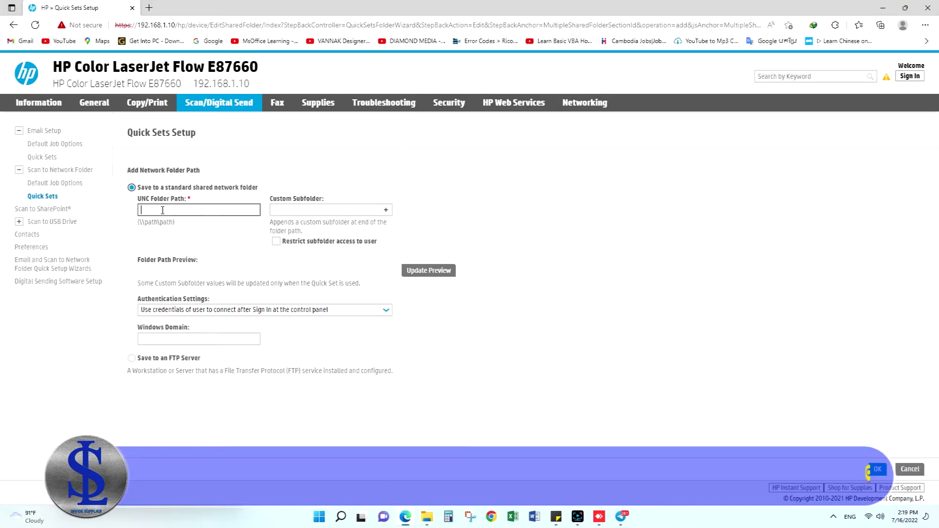
key("ctrl+v")
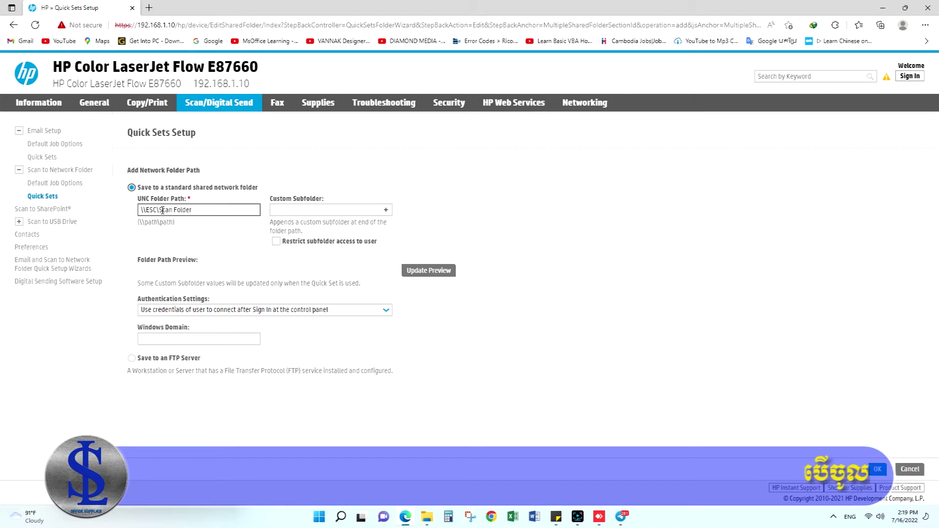
Restrict subfolder access to the user, set the custom subfolder to %DEVICE_DATE_MMDDYYYY%, and update the folder path preview.
left_click(276, 242)
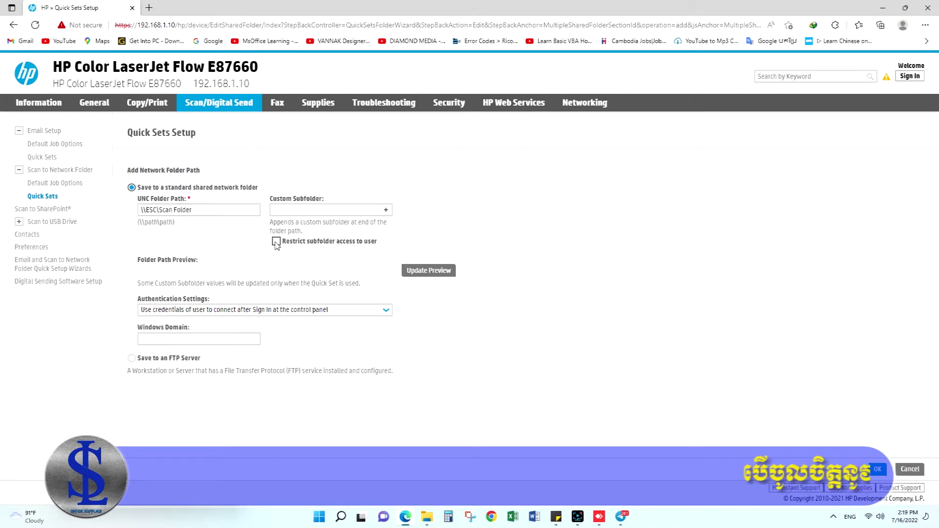
left_click(387, 211)
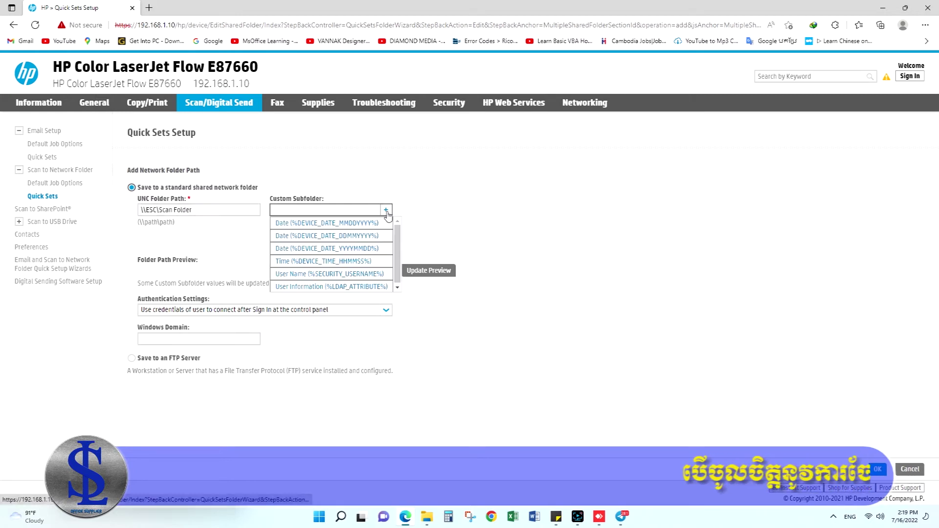
left_click(361, 223)
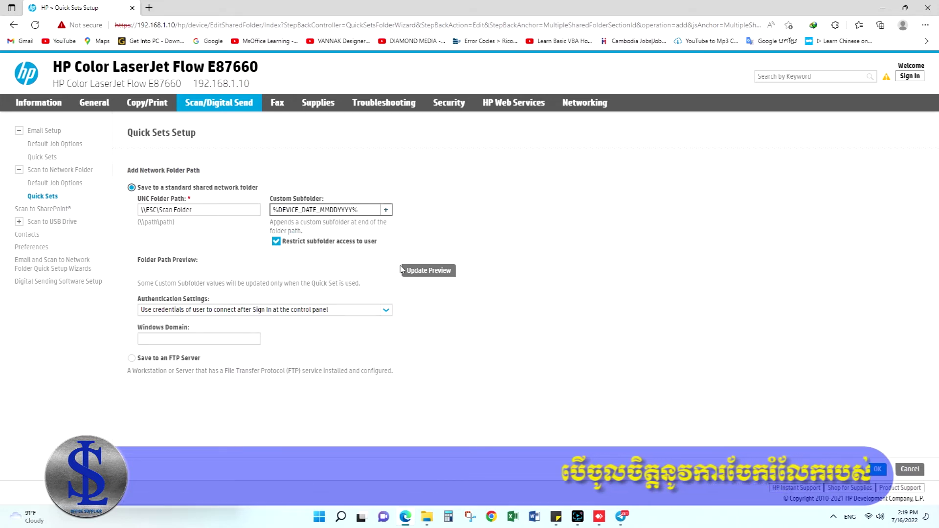
left_click(428, 272)
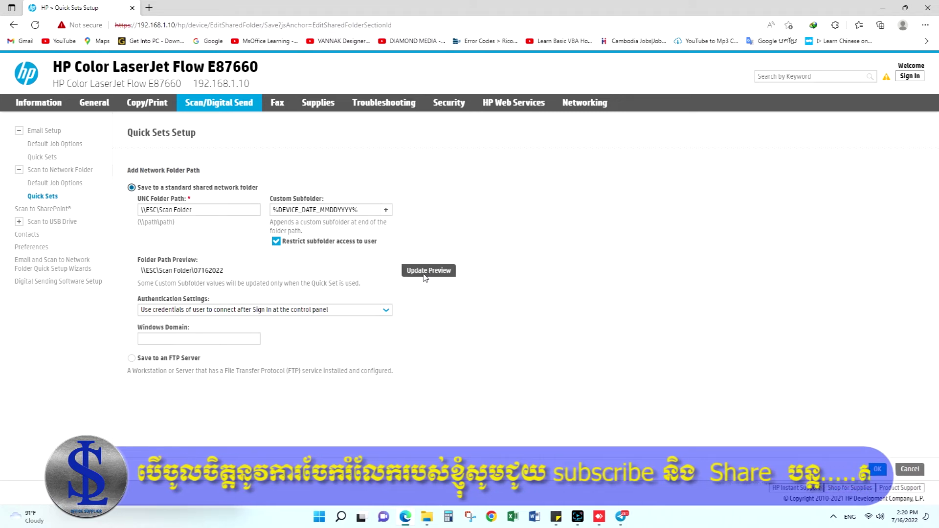
Set authentication to always use fixed credentials, enter user name ESC and the account password, and verify folder access.
left_click(386, 312)
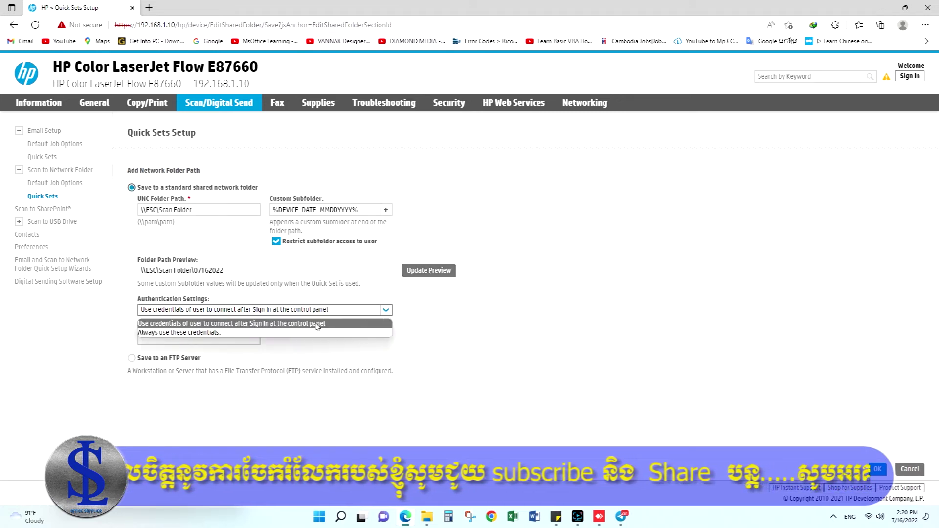
left_click(171, 334)
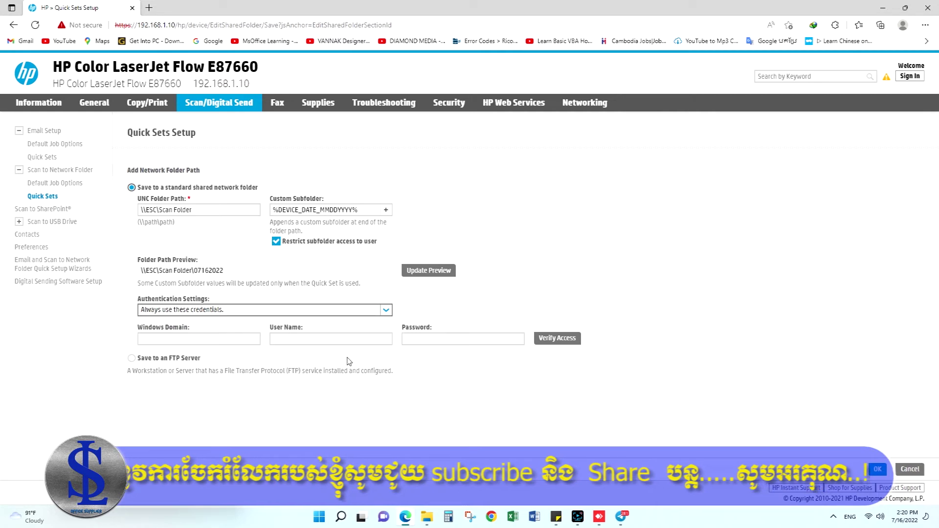
left_click(320, 340)
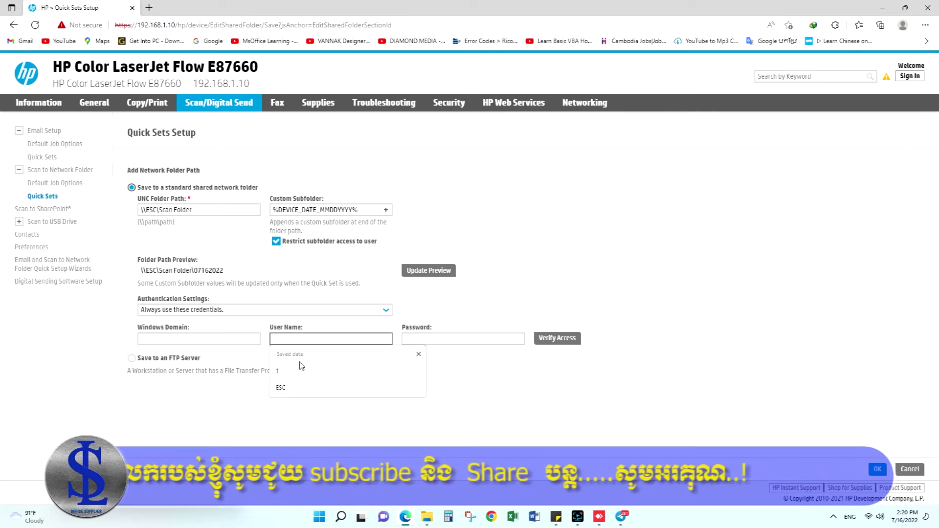
left_click(290, 388)
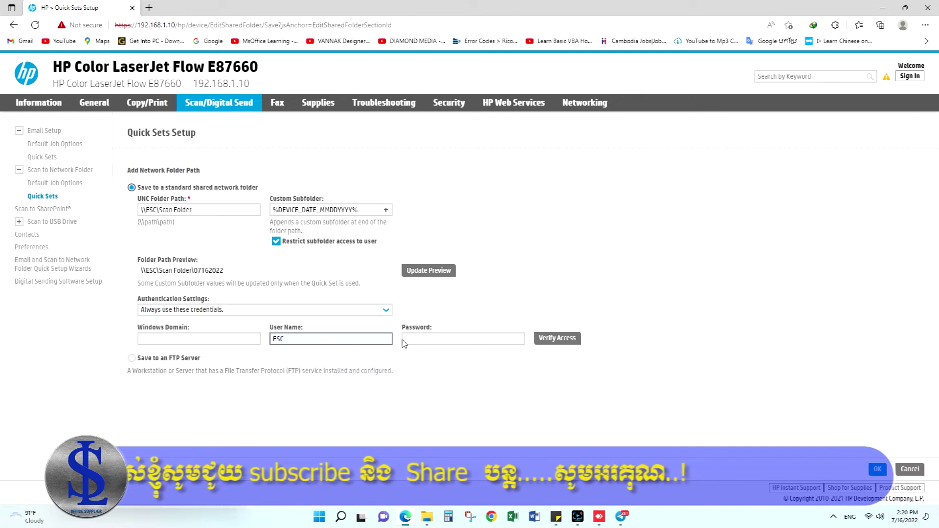
left_click(424, 341)
type("•")
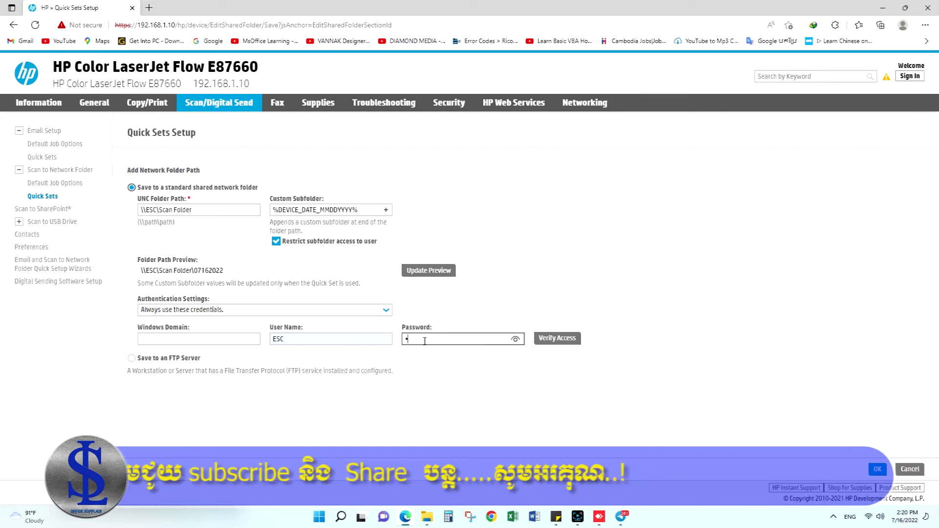
left_click(556, 343)
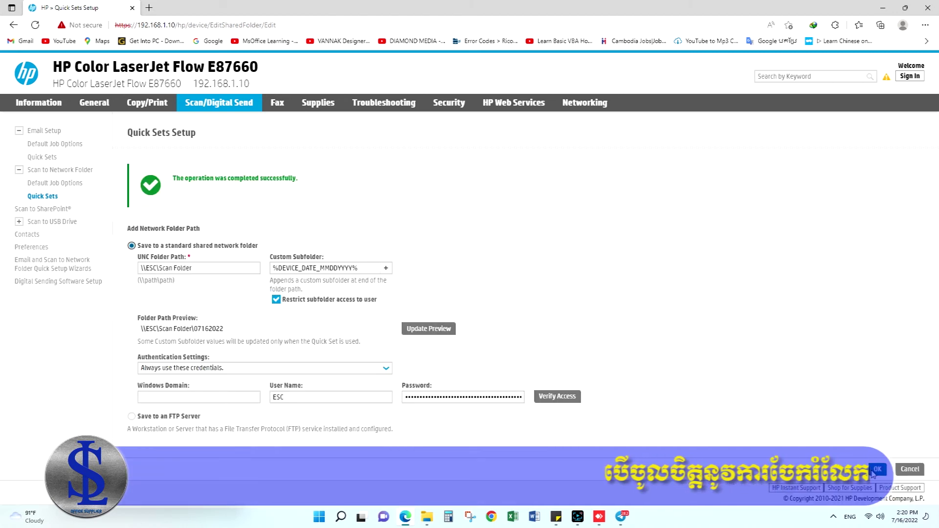
Save the network folder destination and finish the Quick Set setup.
left_click(877, 471)
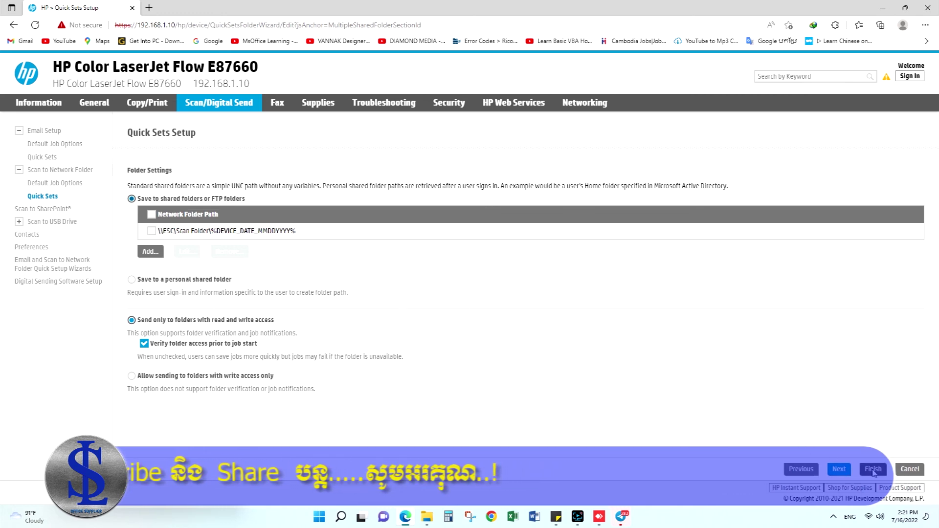
left_click(873, 469)
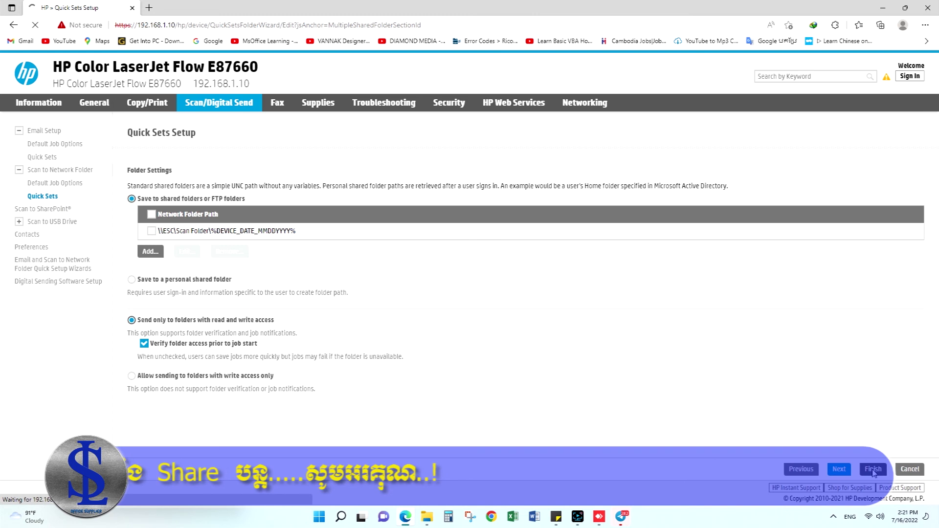